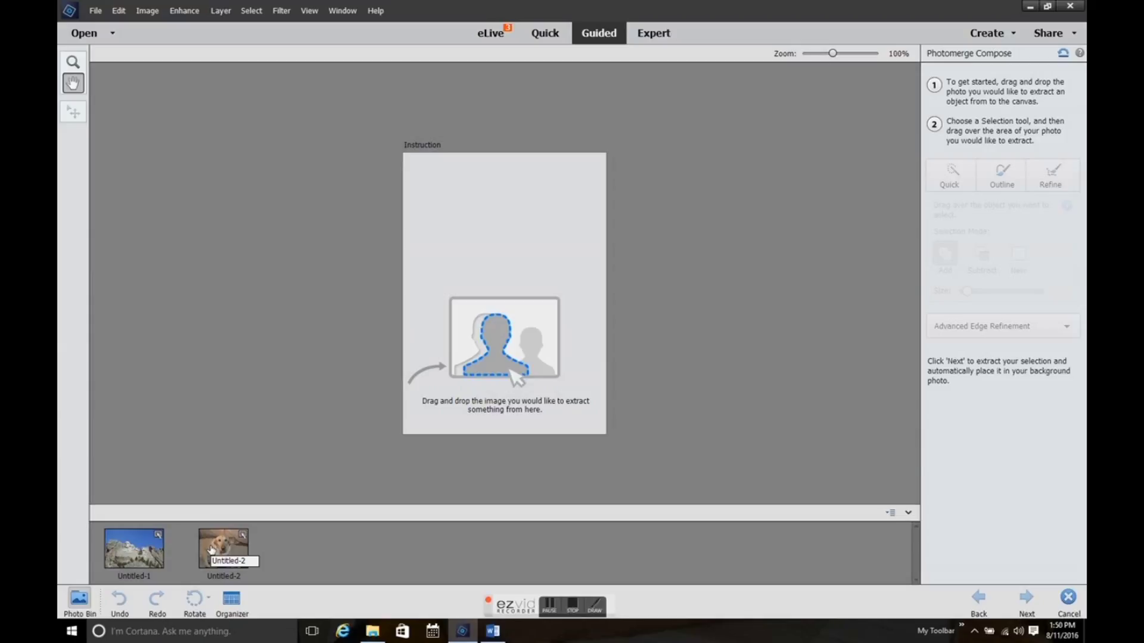
Load the Untitled-2 dog photo as the source and quick-select the dog's head, subtracting the excess around it
left_click_drag(211, 549, 489, 345)
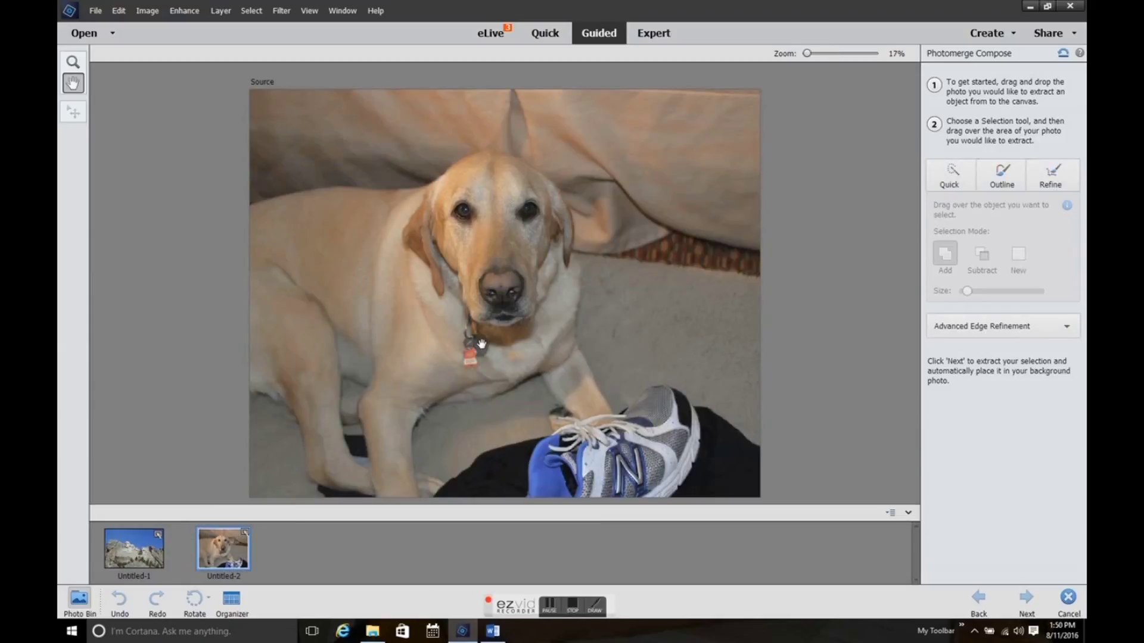
left_click(948, 181)
left_click(480, 173)
mouse_move(536, 176)
left_mouse_down()
mouse_move(567, 209)
mouse_move(572, 256)
mouse_move(544, 245)
mouse_move(504, 280)
mouse_move(530, 310)
mouse_move(513, 327)
mouse_move(491, 317)
mouse_move(487, 287)
mouse_move(497, 160)
mouse_move(436, 202)
mouse_move(424, 237)
mouse_move(433, 254)
left_mouse_up()
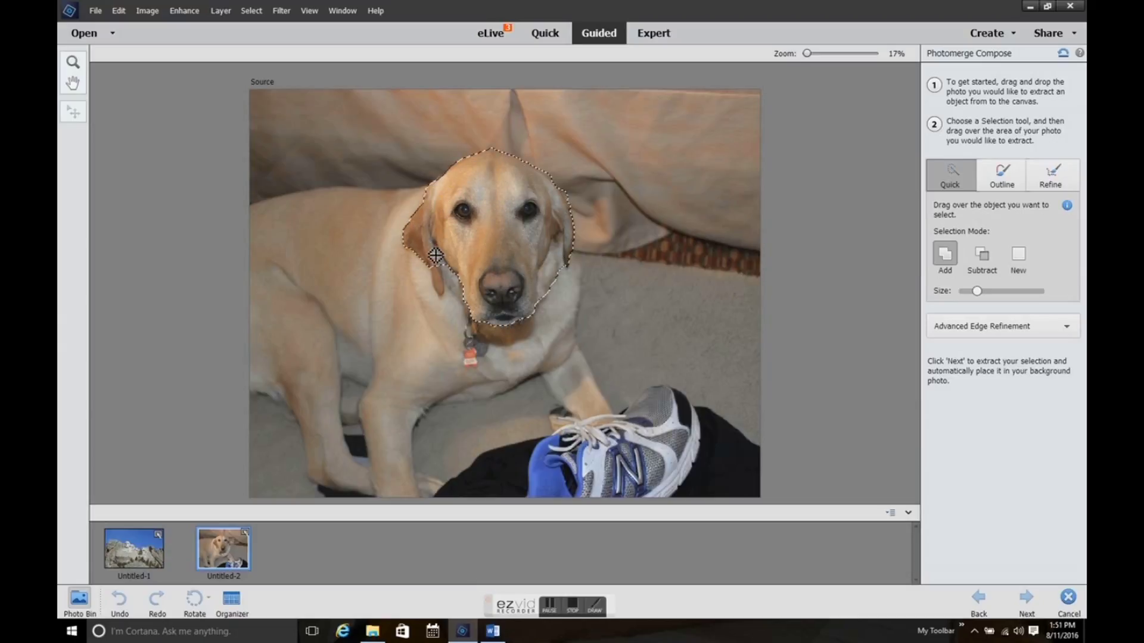
key("alt")
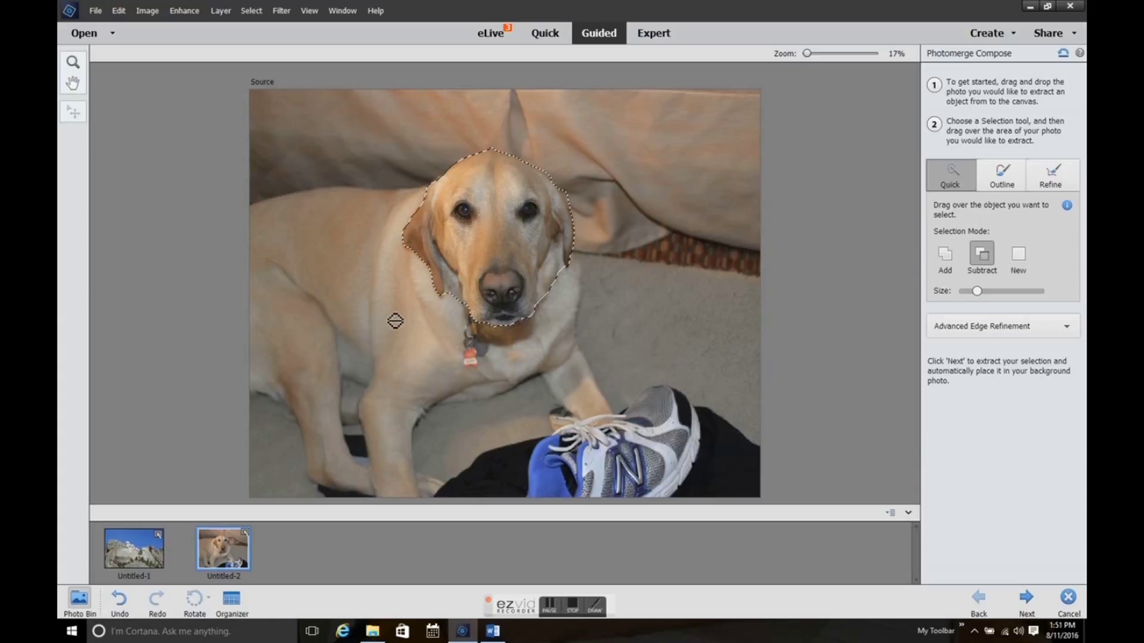
left_click_drag(463, 304, 449, 266)
Extract the dog's head onto the Mount Rushmore photo, then scale, move and rotate it over the leftmost carved face
left_click(1027, 598)
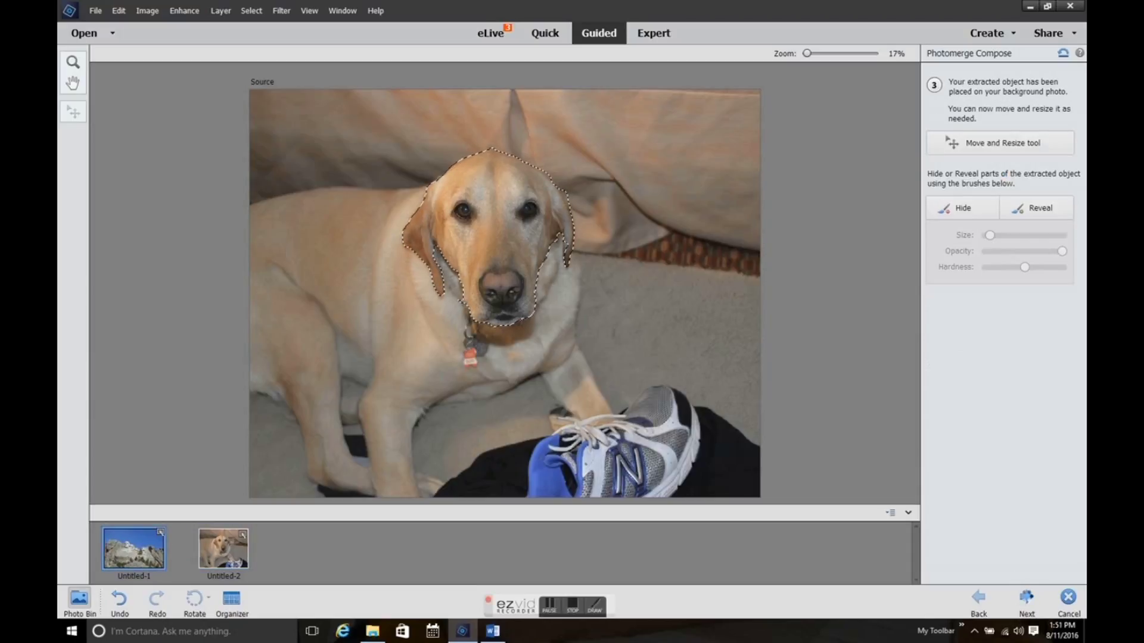
left_click_drag(568, 325, 528, 243)
left_click_drag(471, 219, 431, 255)
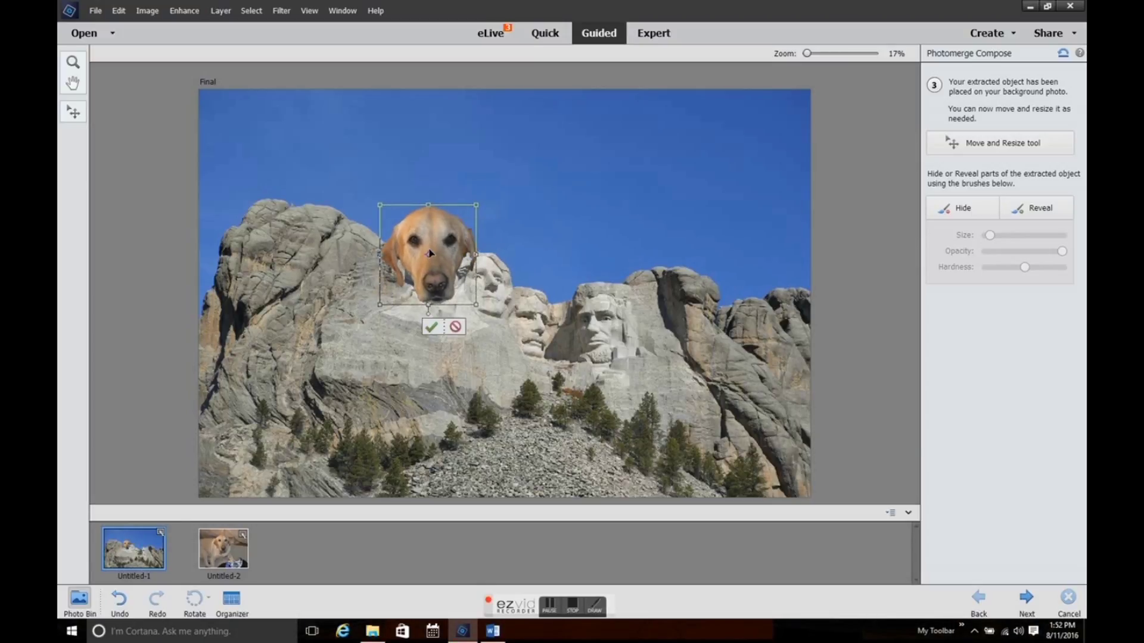
left_click(431, 322)
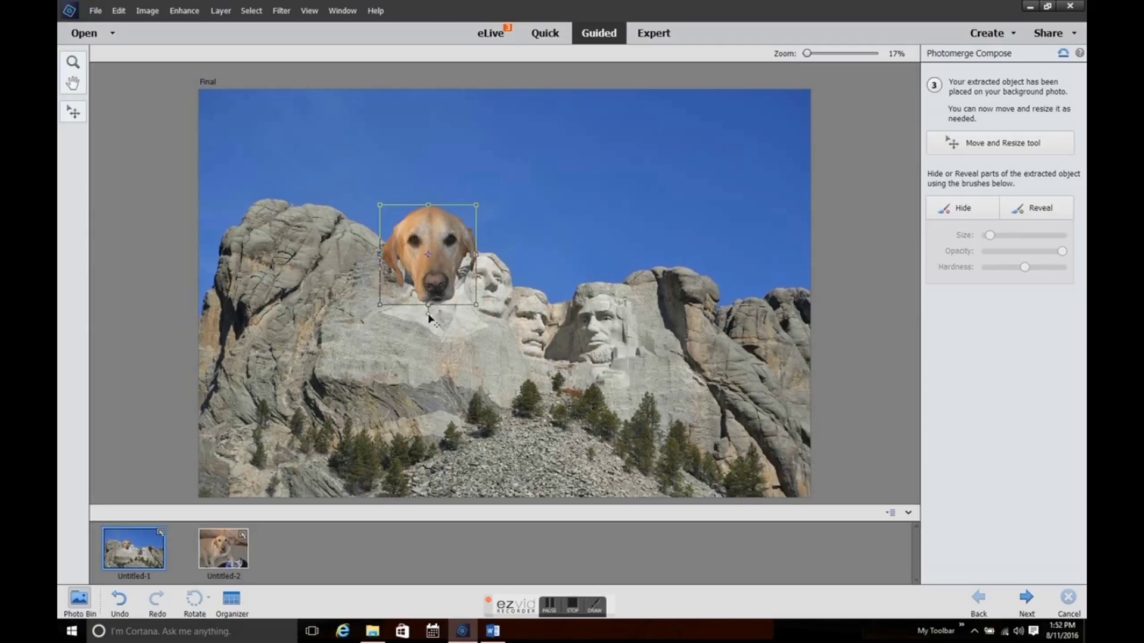
left_click_drag(428, 317, 421, 319)
left_click_drag(441, 262, 446, 266)
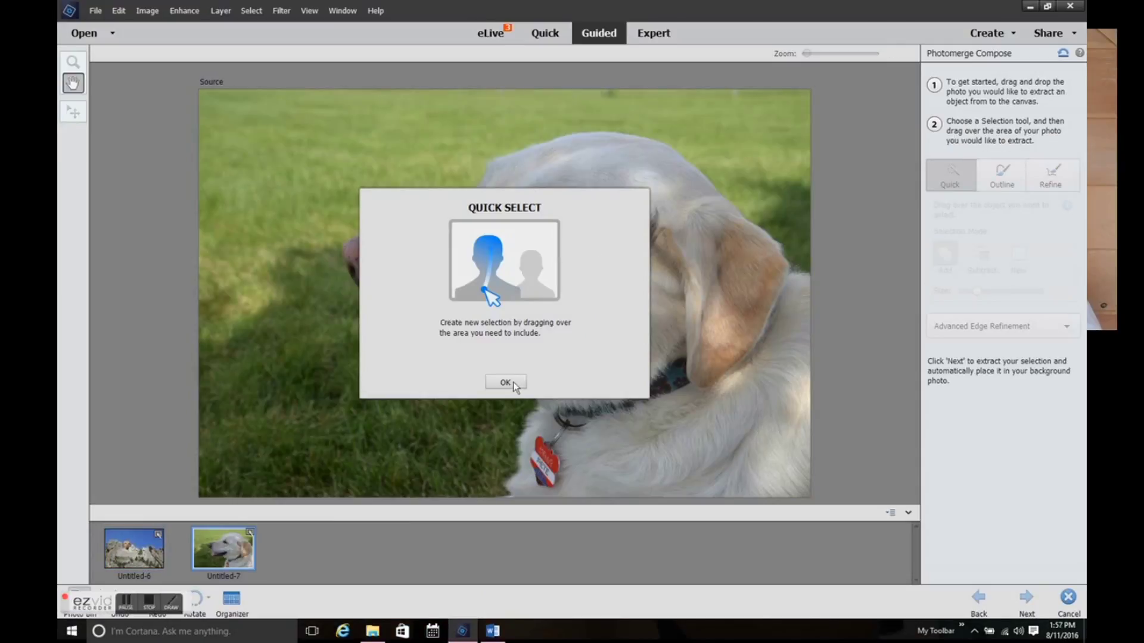
Quick-select the white dog in Untitled-7, extract it and place it scaled down over the rightmost carved face
left_click(512, 382)
mouse_move(474, 223)
left_mouse_down()
mouse_move(543, 159)
mouse_move(653, 167)
mouse_move(689, 278)
mouse_move(717, 300)
mouse_move(726, 351)
left_mouse_up()
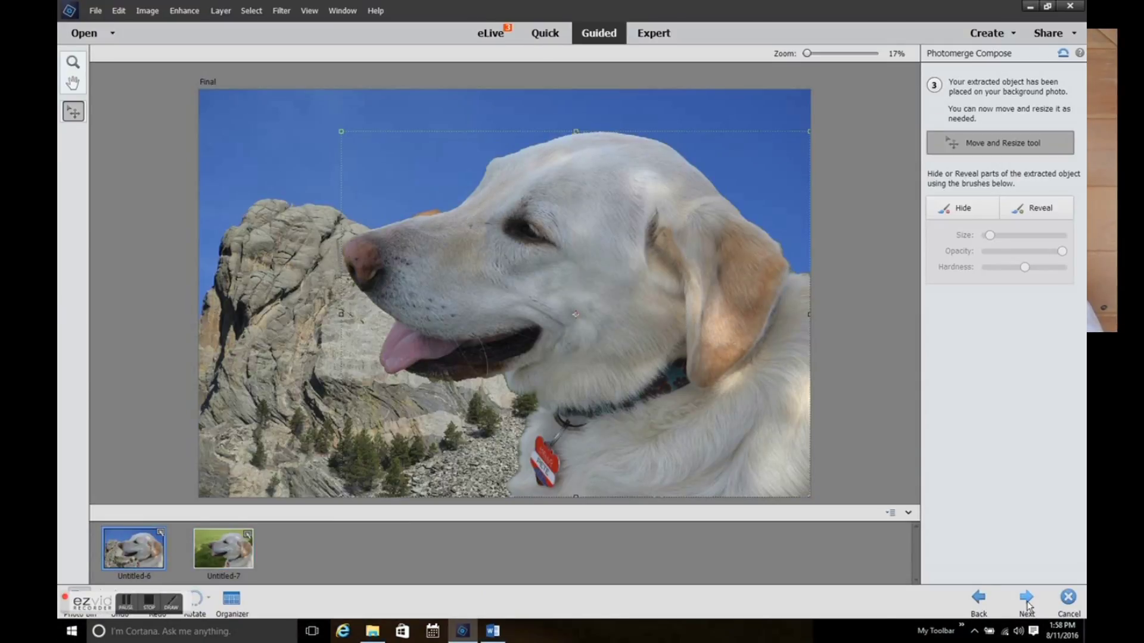
left_click_drag(797, 141, 498, 378)
left_click_drag(426, 442, 601, 341)
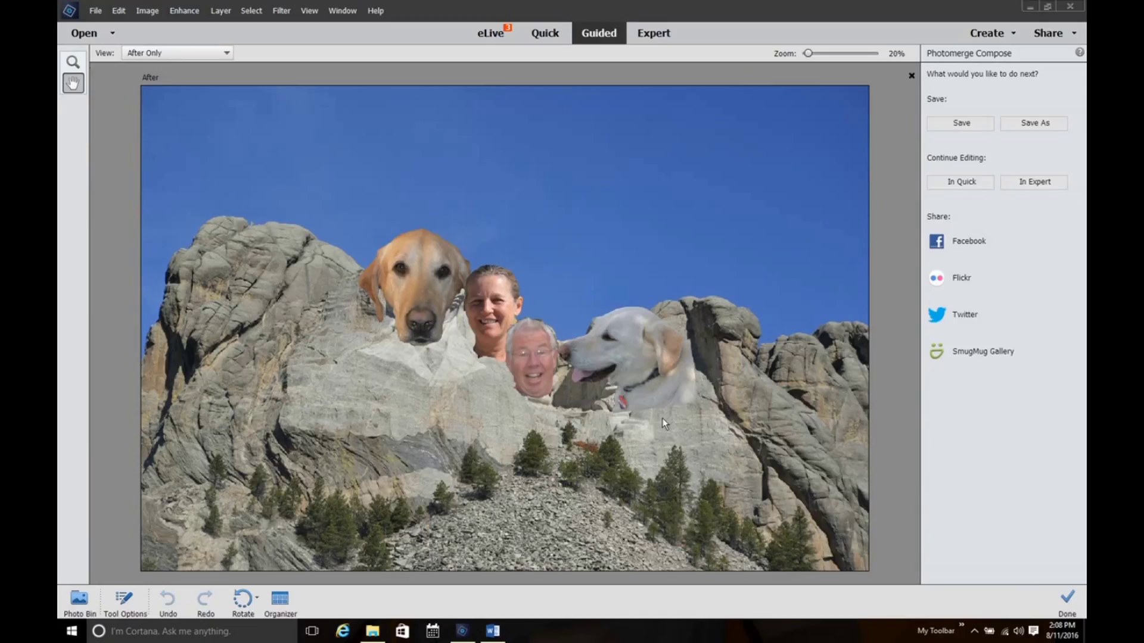
Continue editing the finished Mount Rushmore composite in Quick mode
left_click(961, 185)
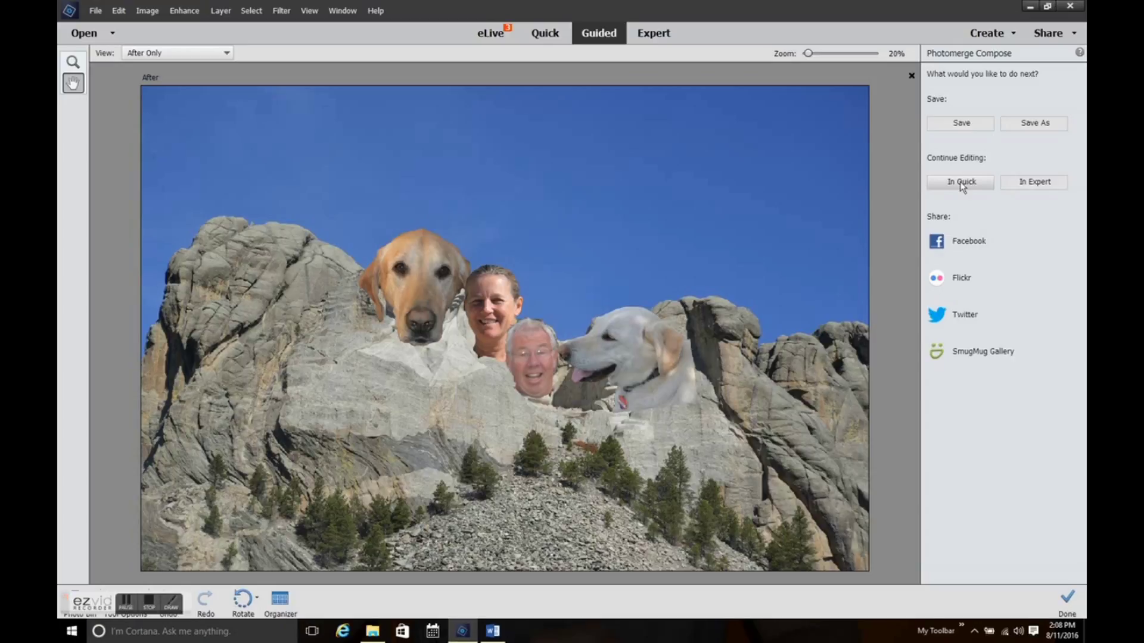
left_click(961, 185)
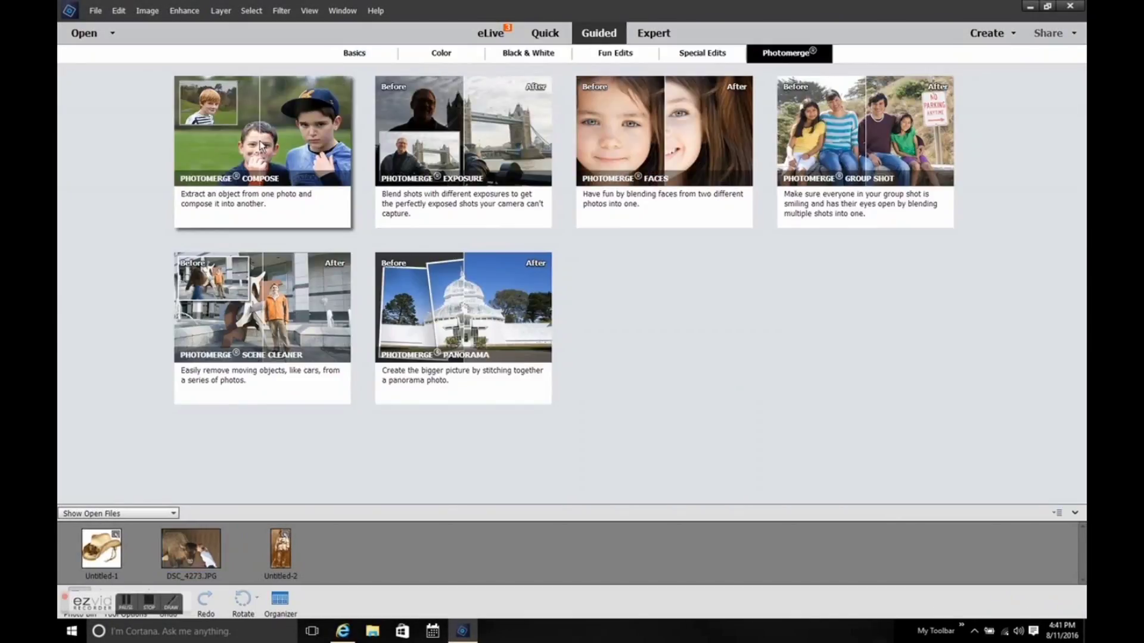
Start Photomerge Compose with the first two open photos and extract the quick-selected cowboy hat onto the bison photo
left_click(262, 146)
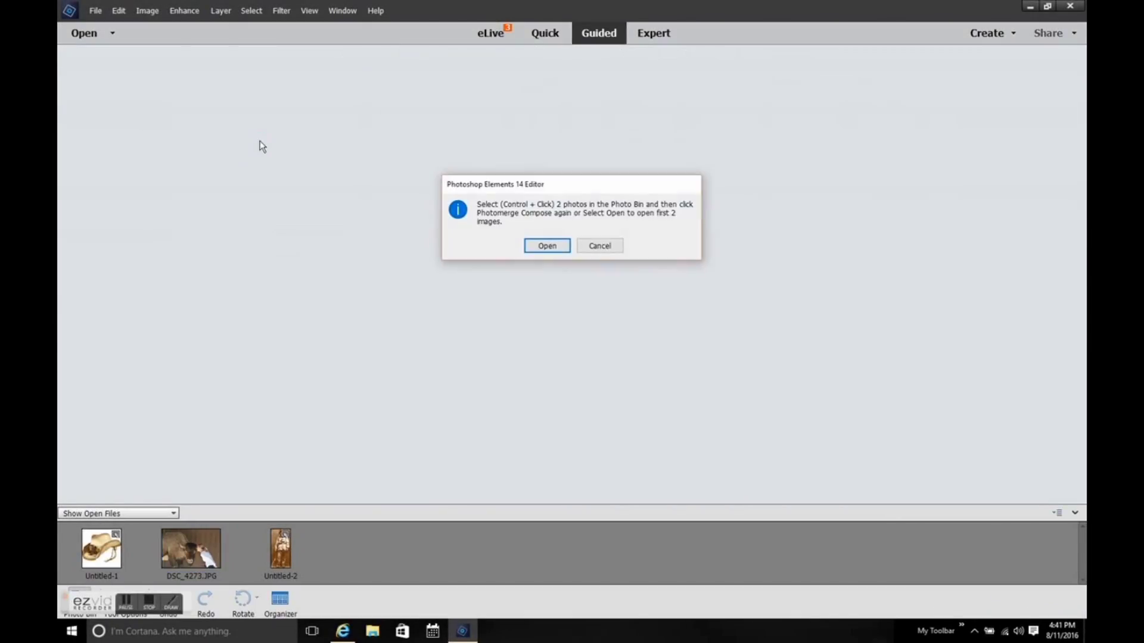
left_click(560, 247)
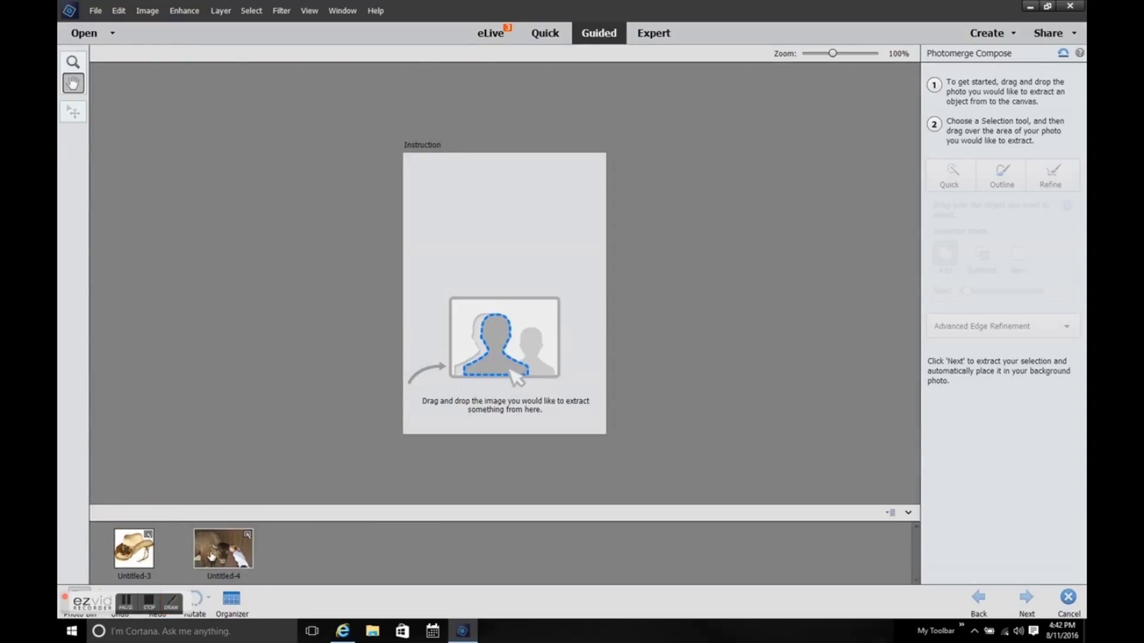
left_click_drag(500, 337, 503, 335)
mouse_move(607, 207)
left_mouse_down()
mouse_move(551, 168)
mouse_move(498, 179)
mouse_move(445, 203)
mouse_move(385, 255)
mouse_move(359, 311)
mouse_move(414, 342)
mouse_move(388, 375)
mouse_move(589, 270)
left_mouse_up()
left_click(982, 254)
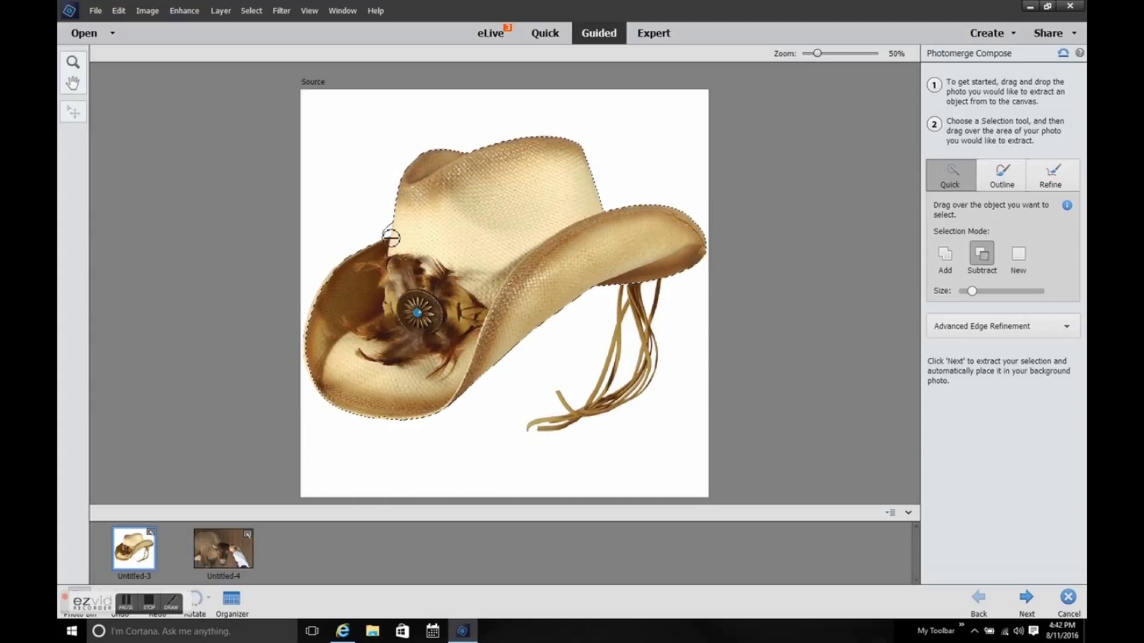
left_click(944, 255)
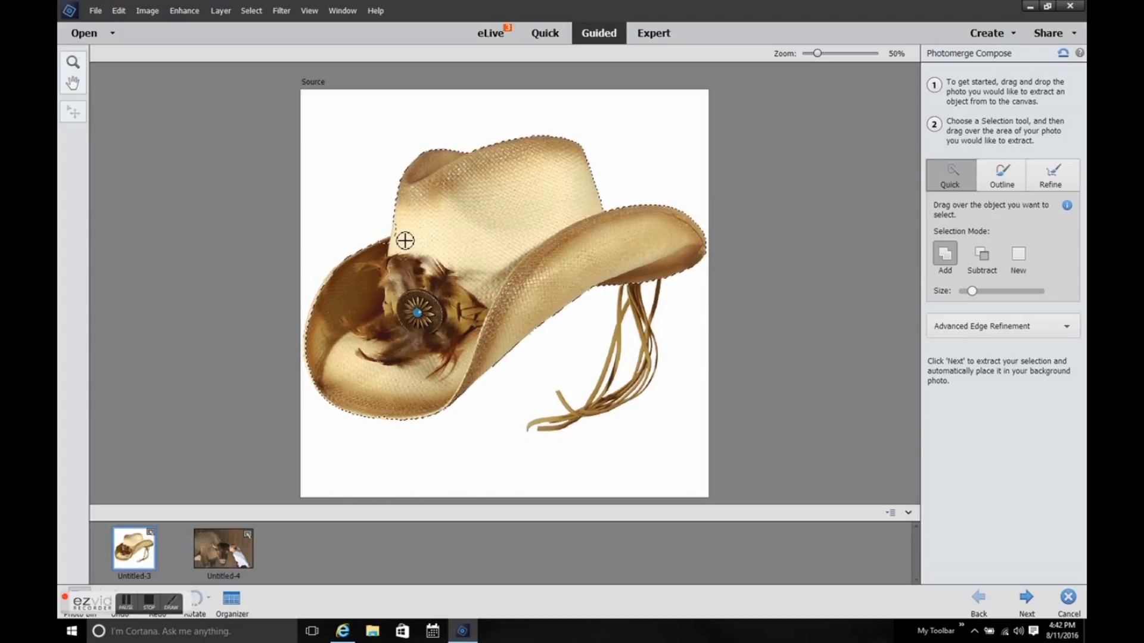
left_click(1027, 601)
left_click(1027, 600)
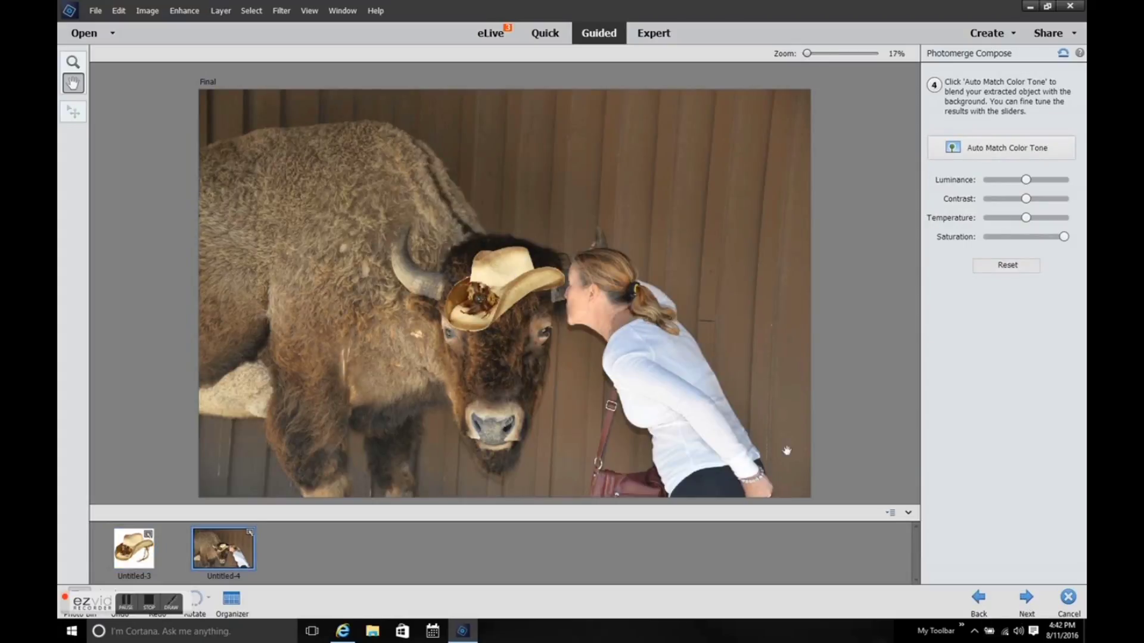
Return to the placement stage, then move the cowboy hat onto the woman's head and rotate it to fit
left_click(979, 601)
left_click_drag(505, 290, 611, 254)
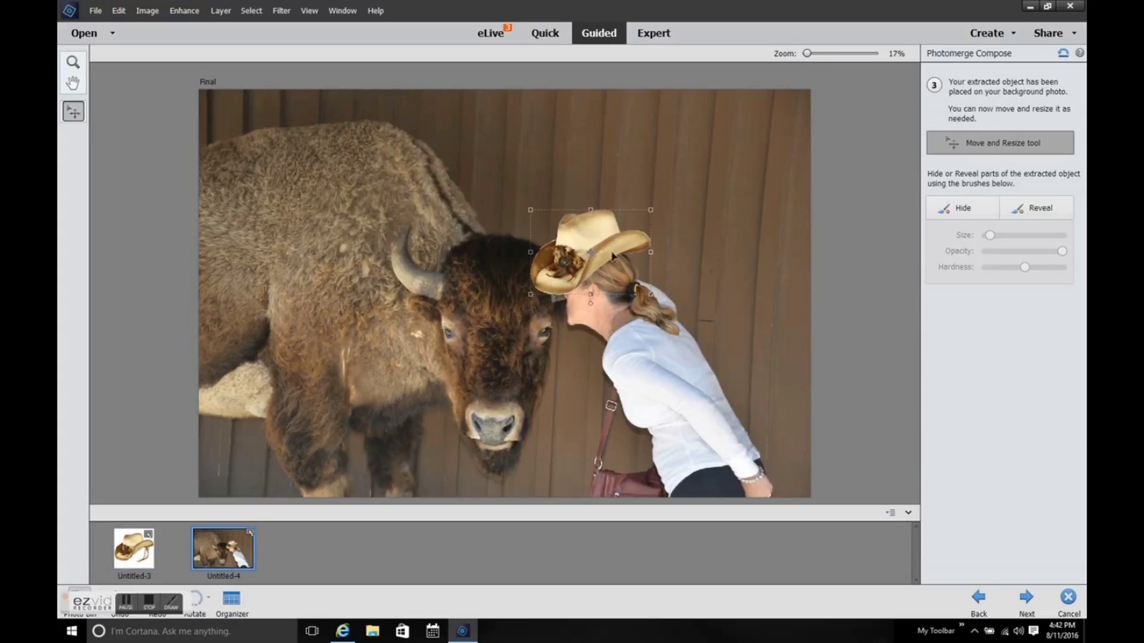
left_click_drag(591, 305, 614, 326)
left_click_drag(596, 255, 601, 258)
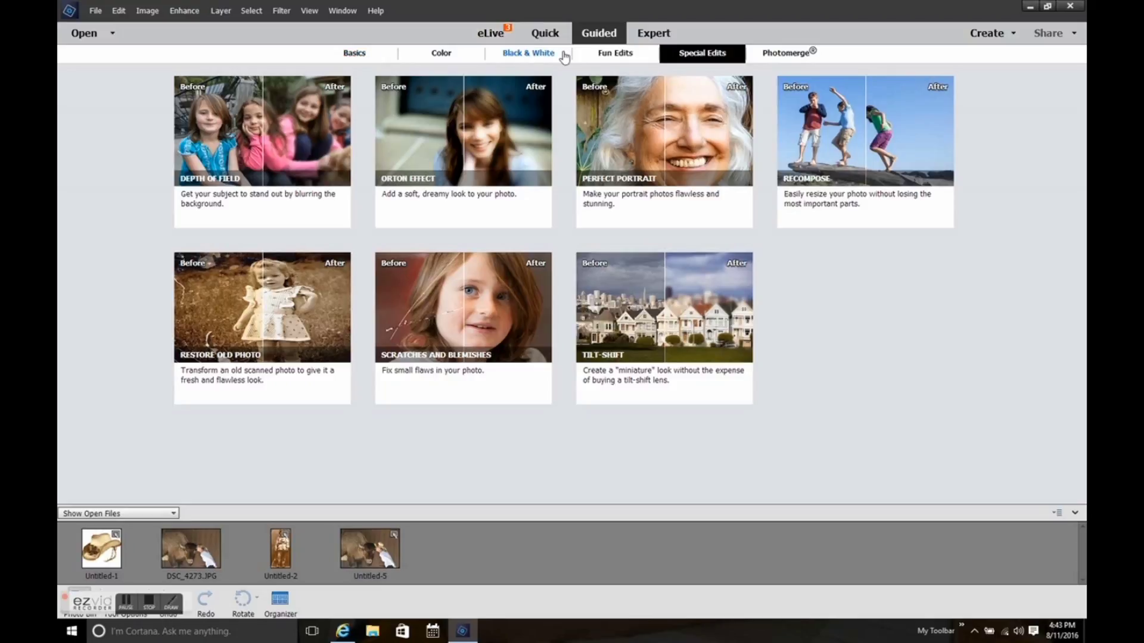
Start the Old Fashioned Photo guided edit on the bison composite, applying the Newspaper preset and the tone adjustment
left_click(604, 56)
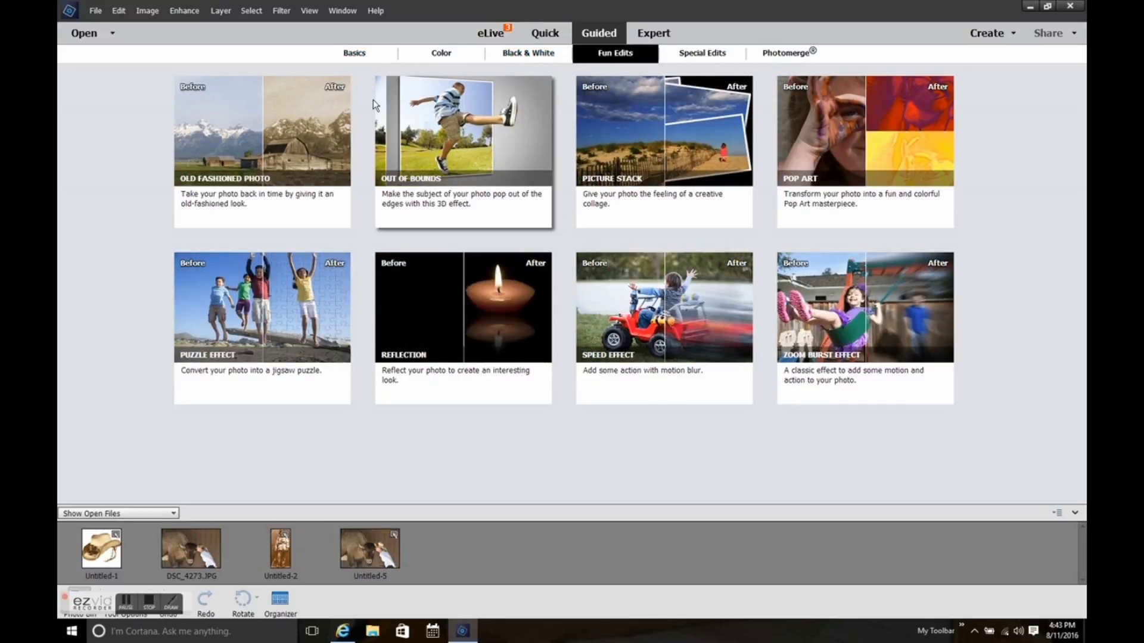
left_click(304, 148)
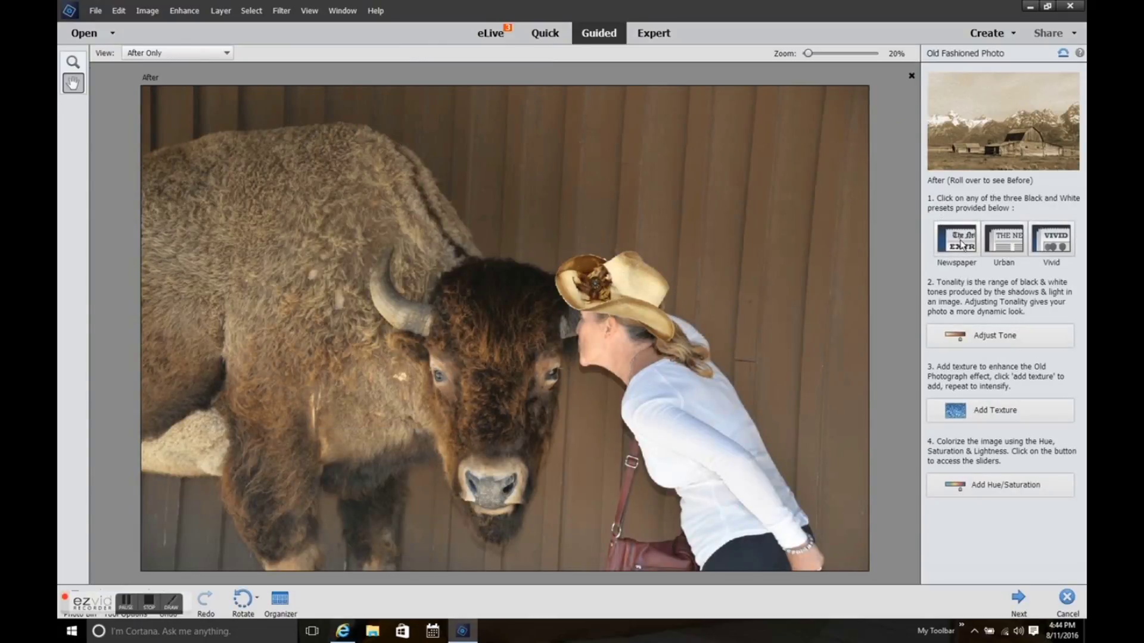
left_click(957, 238)
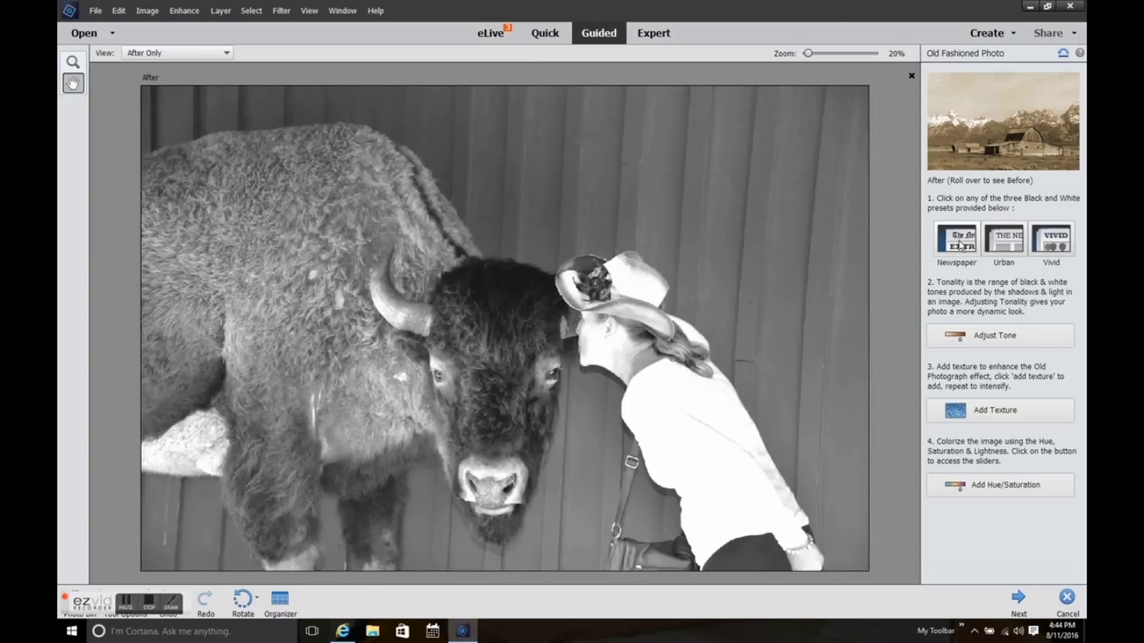
left_click(1006, 337)
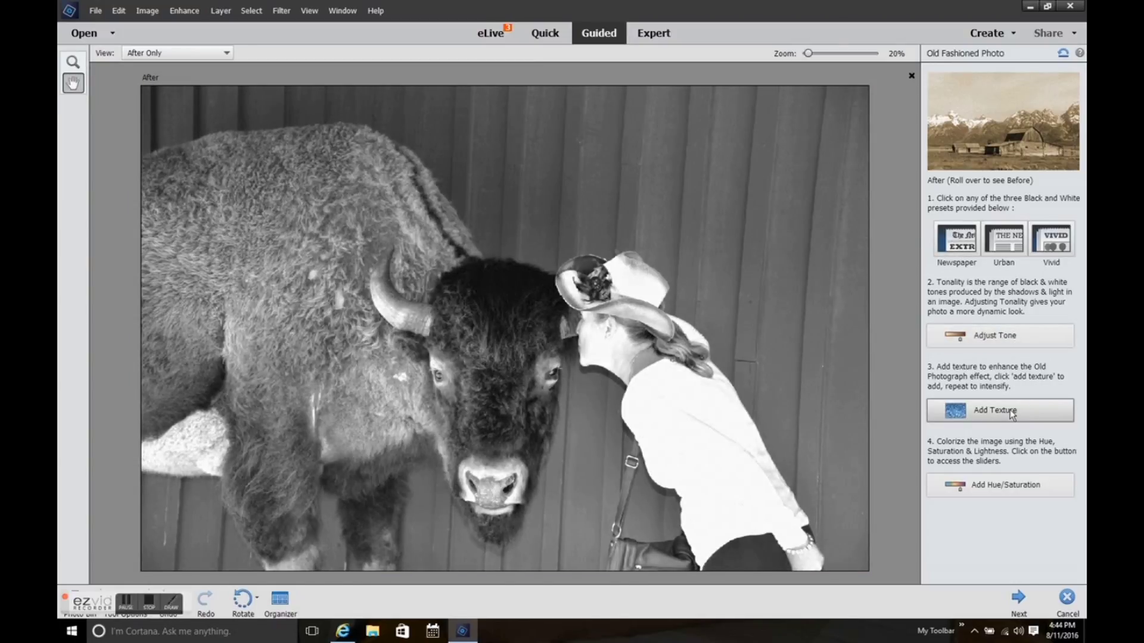
Colorize the black-and-white photo with Hue/Saturation, lowering the lightness to -34
left_click(1027, 487)
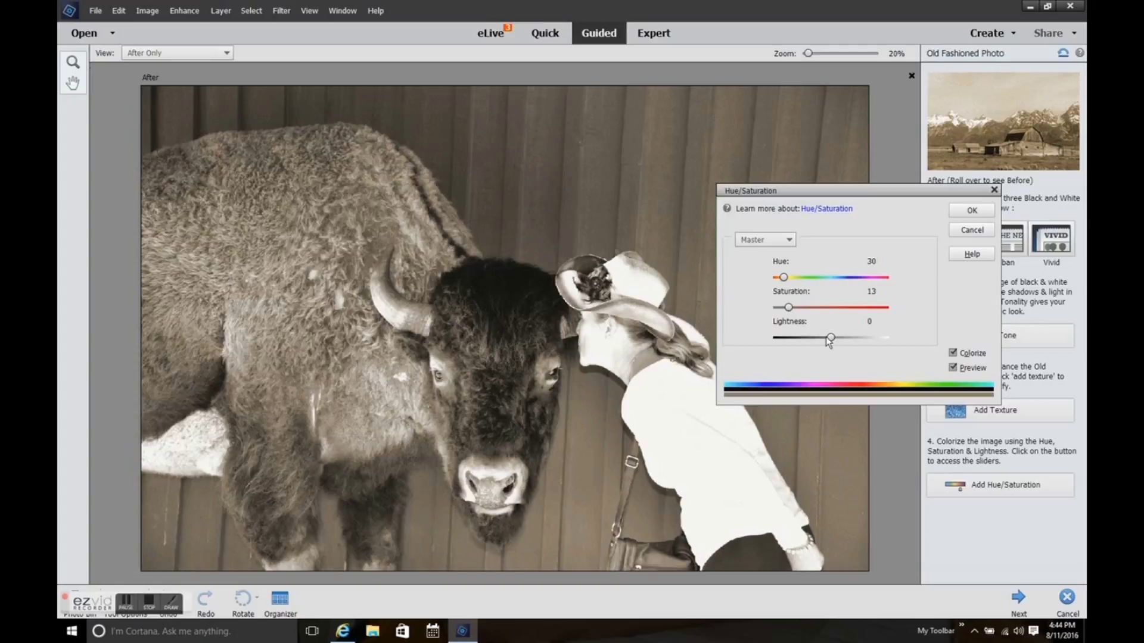
left_click_drag(831, 342, 814, 344)
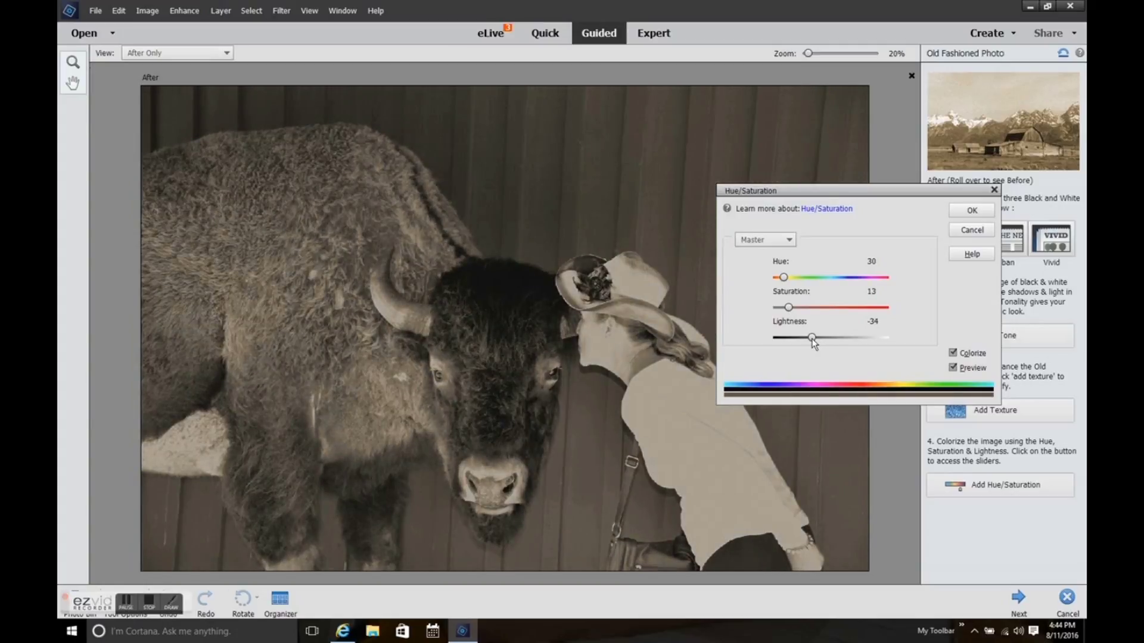
left_click(971, 212)
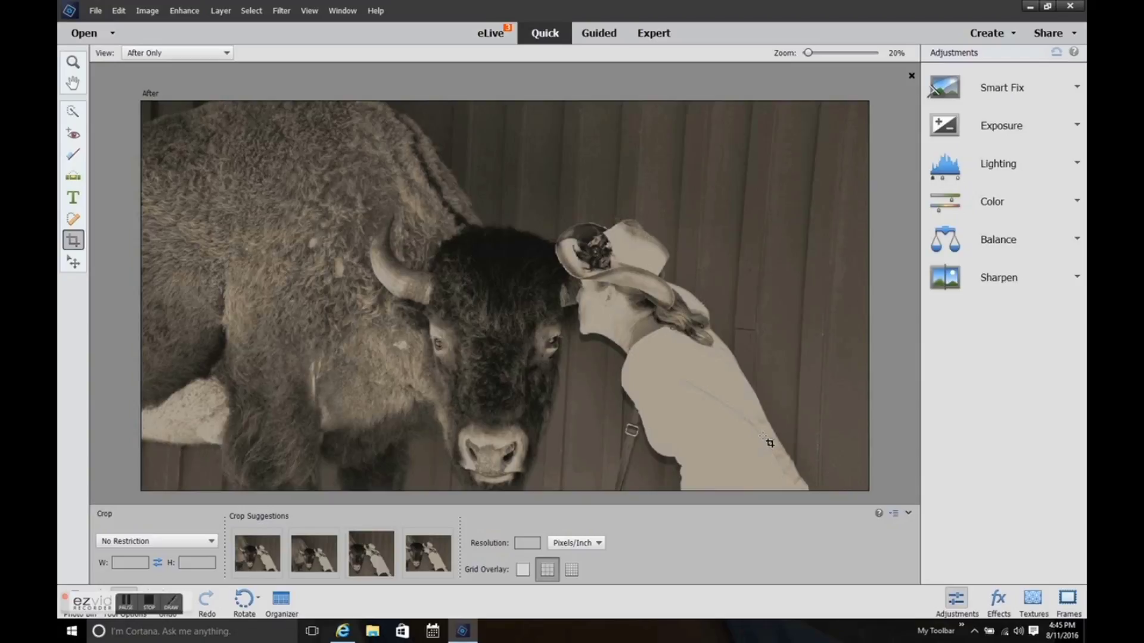
Crop the photo around the bison's head and the woman, and remove her purse strap with the Content Aware Spot Healing Brush
left_click_drag(350, 177, 724, 488)
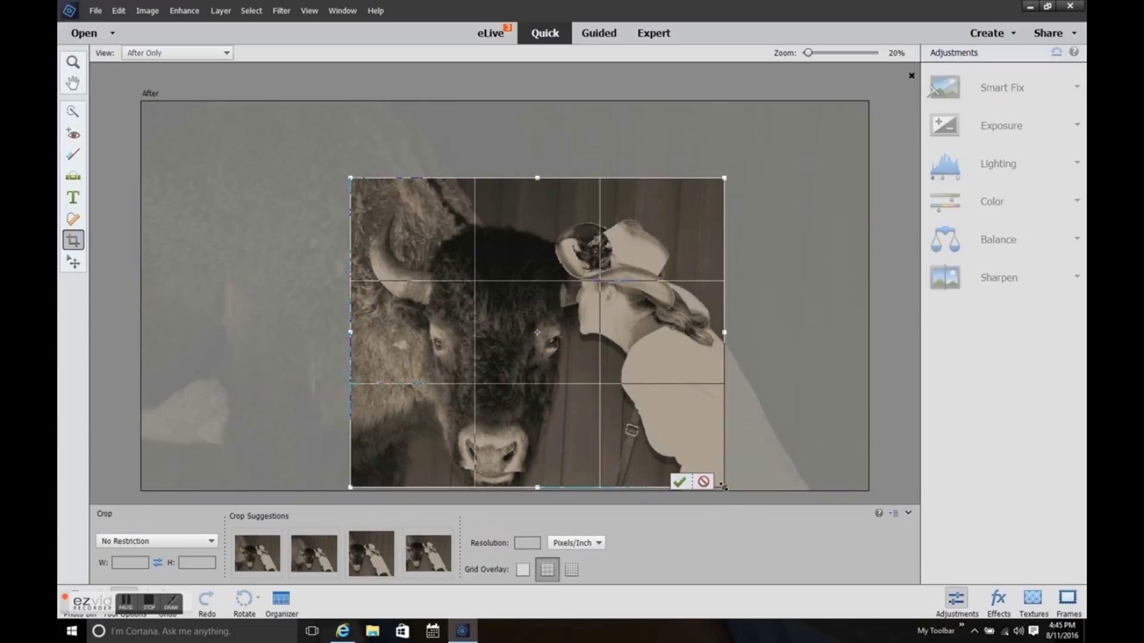
left_click(680, 483)
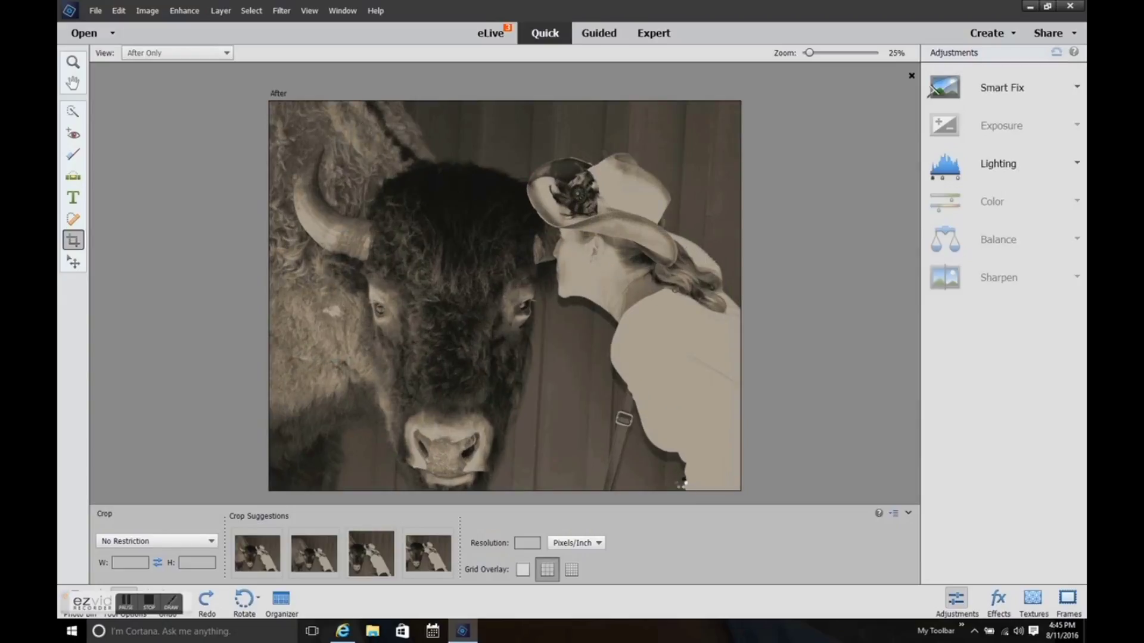
left_click(74, 220)
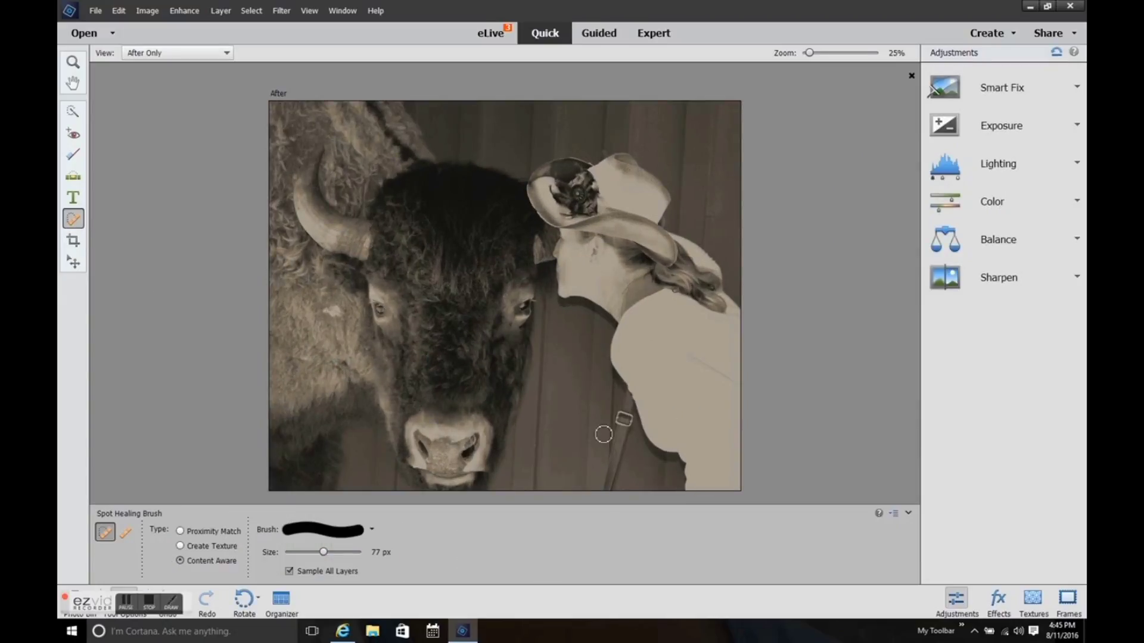
mouse_move(625, 411)
left_mouse_down()
mouse_move(629, 437)
mouse_move(619, 429)
mouse_move(615, 486)
left_mouse_up()
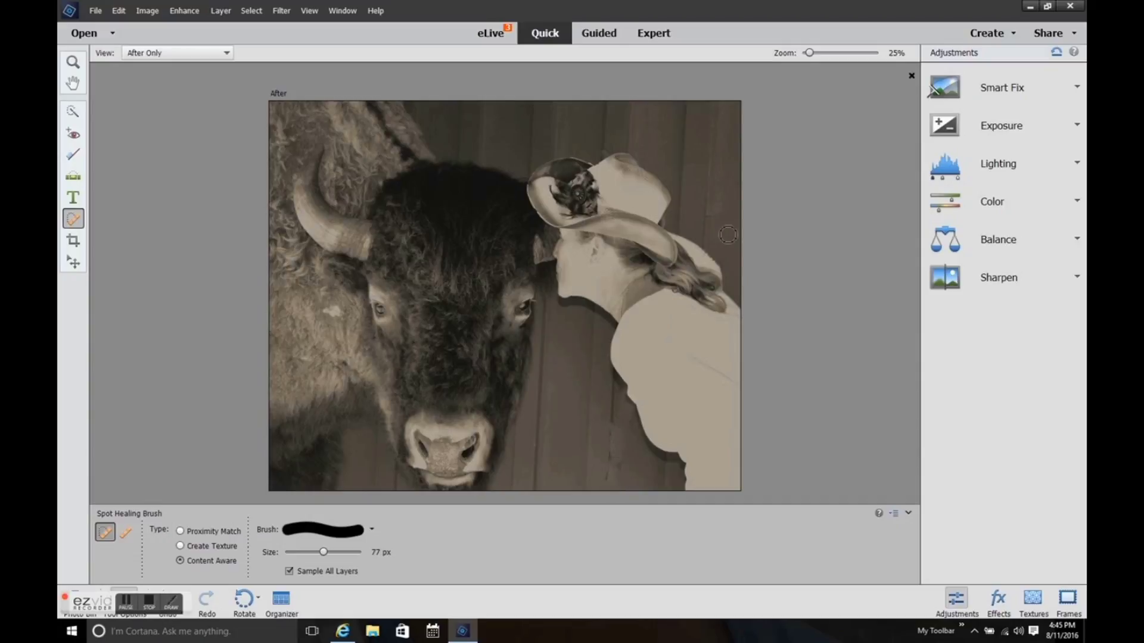
Apply the beige scratched texture to the cropped sepia photo
left_click(1034, 599)
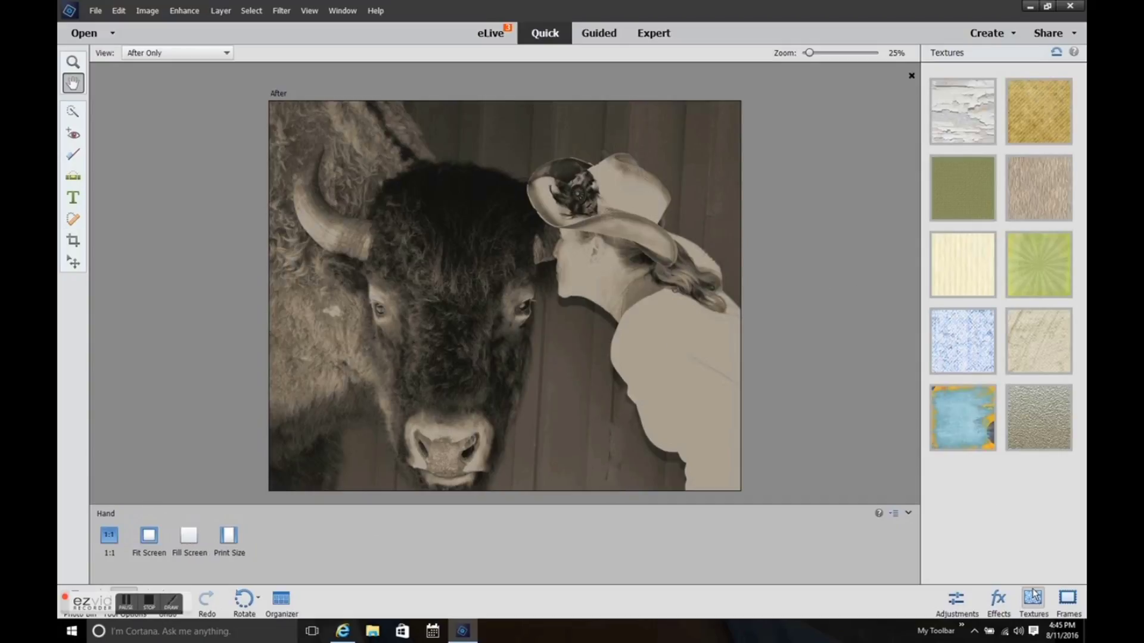
left_click(1040, 337)
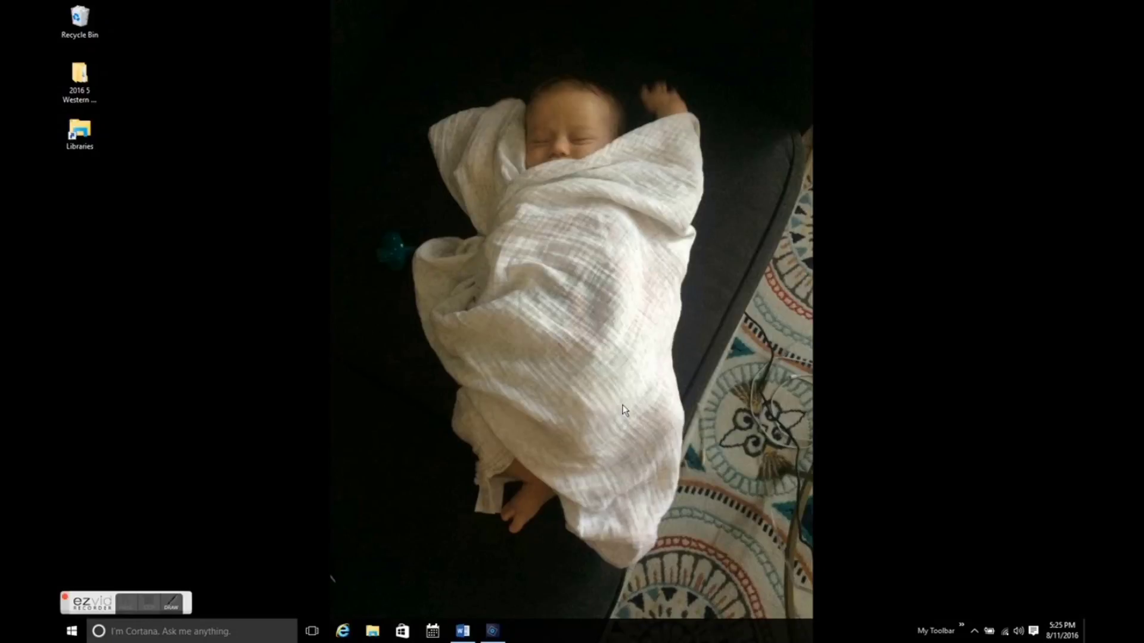
Switch to Internet Explorer, search Google for "women's cowboy hat" and browse the image results
left_click(346, 633)
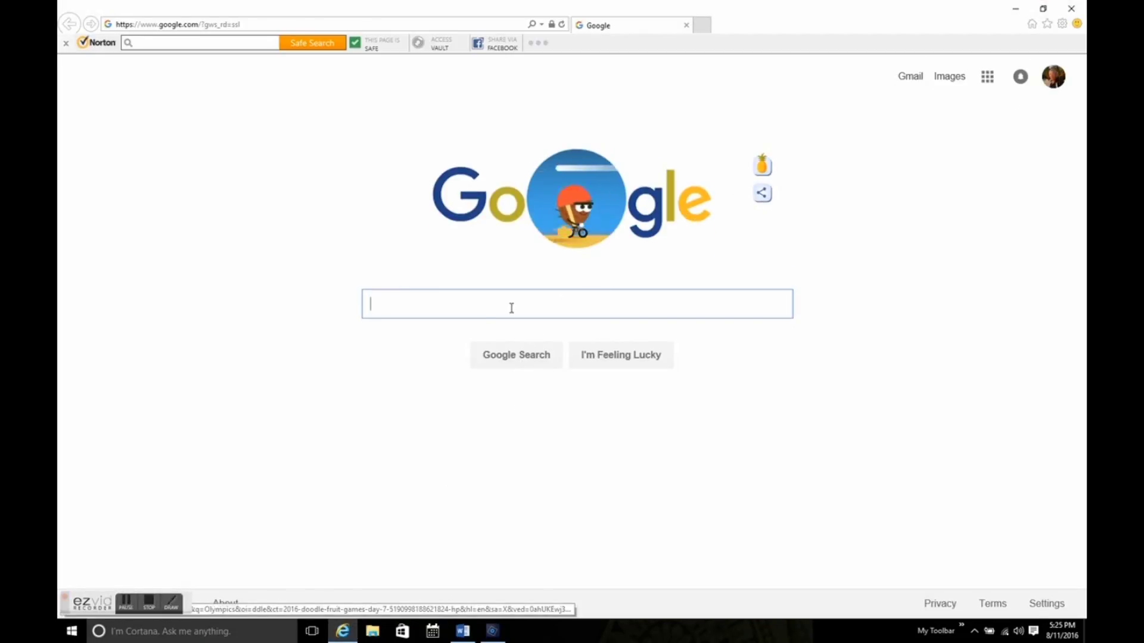
type("women's cowboy hat")
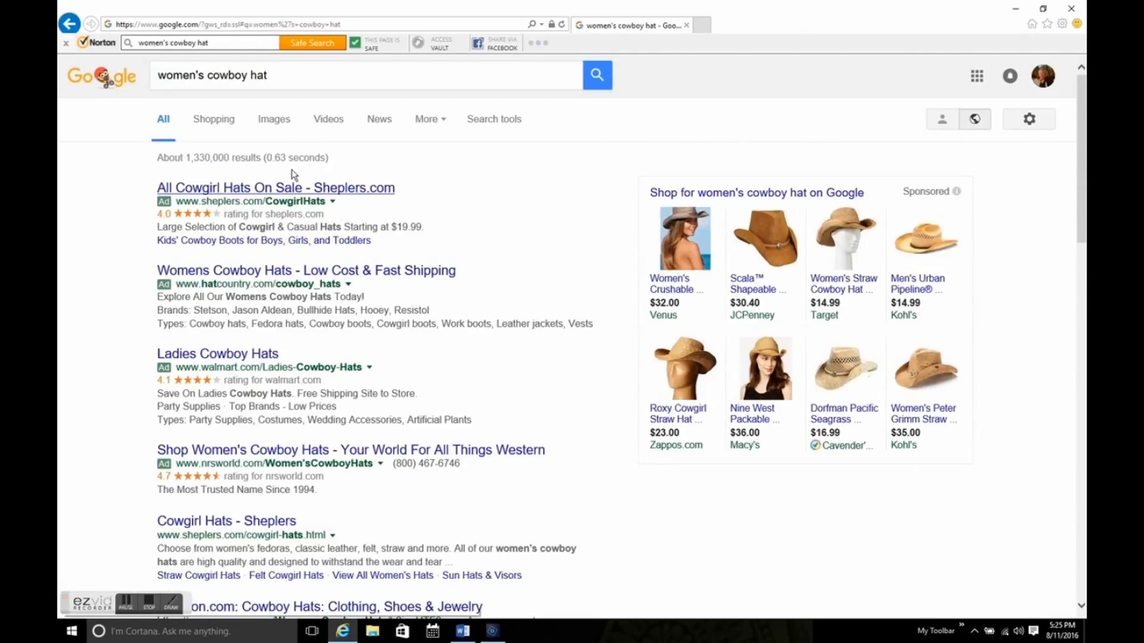
left_click(273, 120)
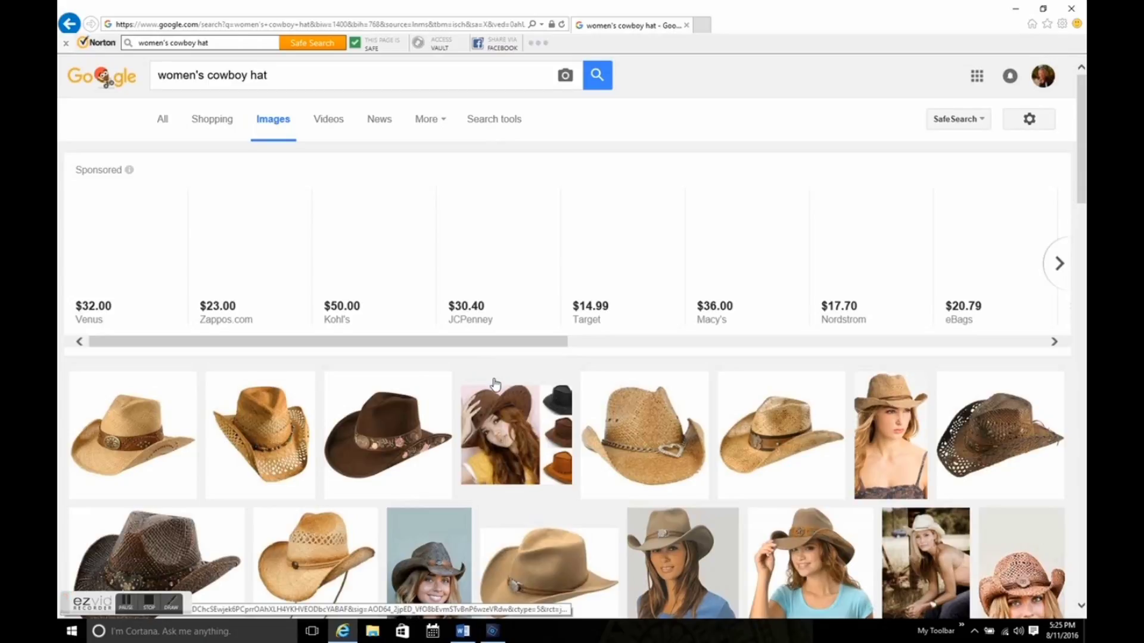
scroll(495, 384, "down", 6)
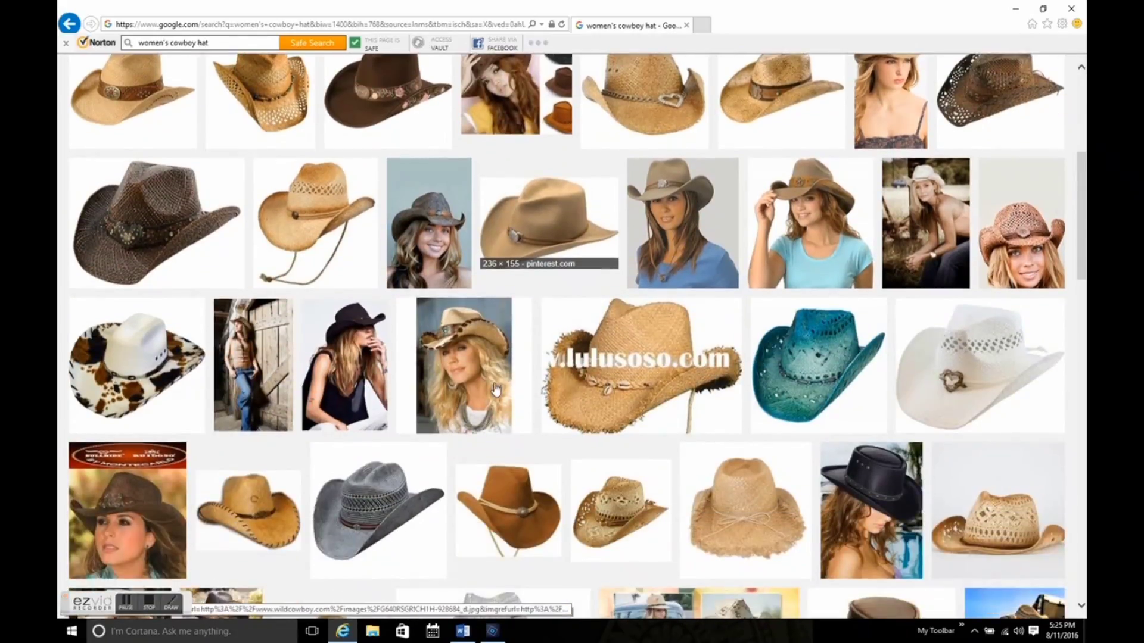
Open the straw cowboy hat with feathers from the image results and copy its picture
scroll(495, 388, "down", 2)
scroll(496, 388, "down", 4)
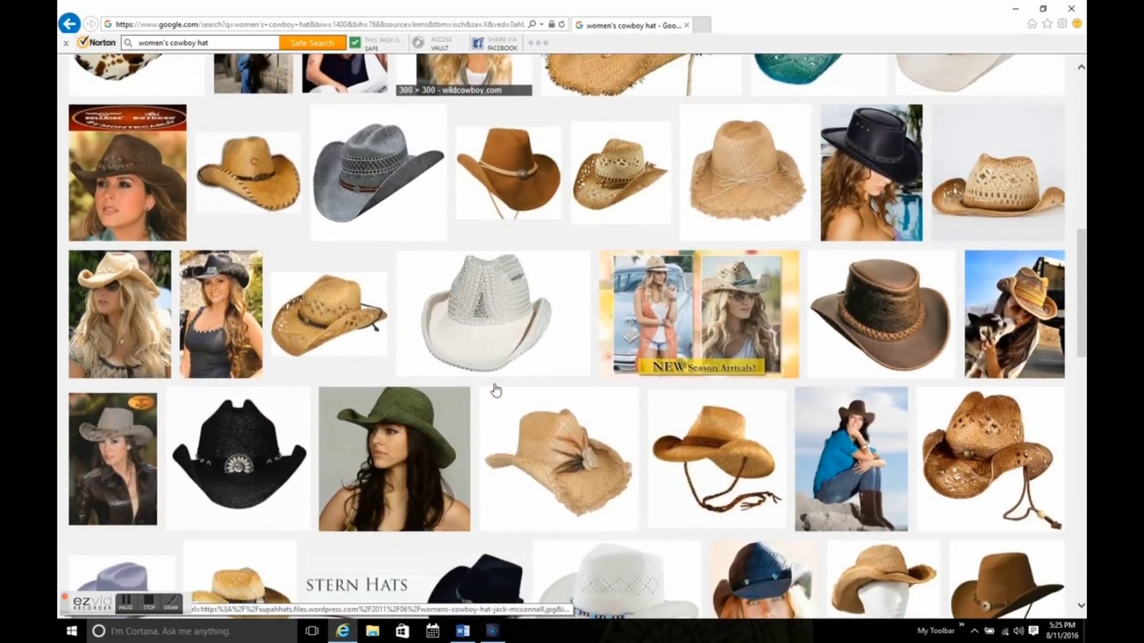
left_click(561, 431)
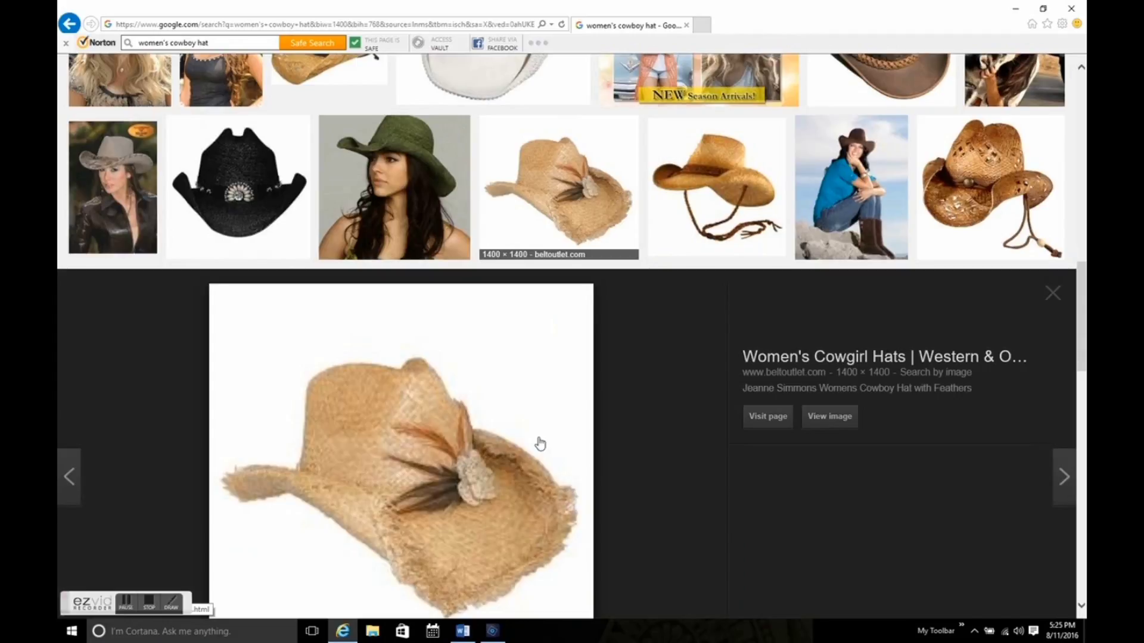
scroll(540, 443, "down", 2)
right_click(464, 398)
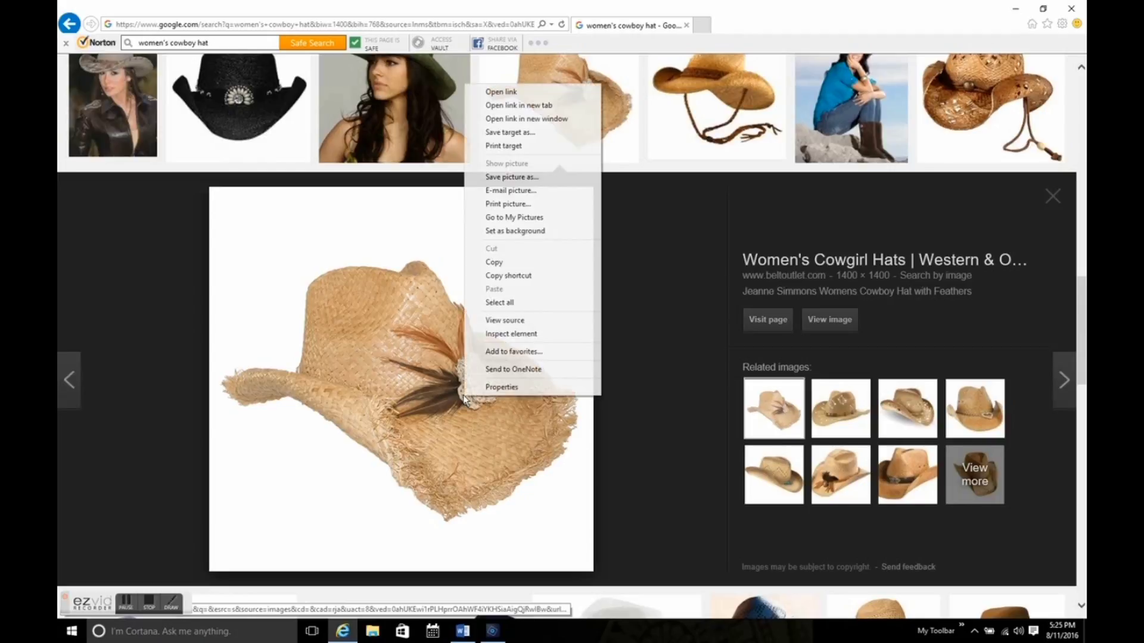
left_click(516, 265)
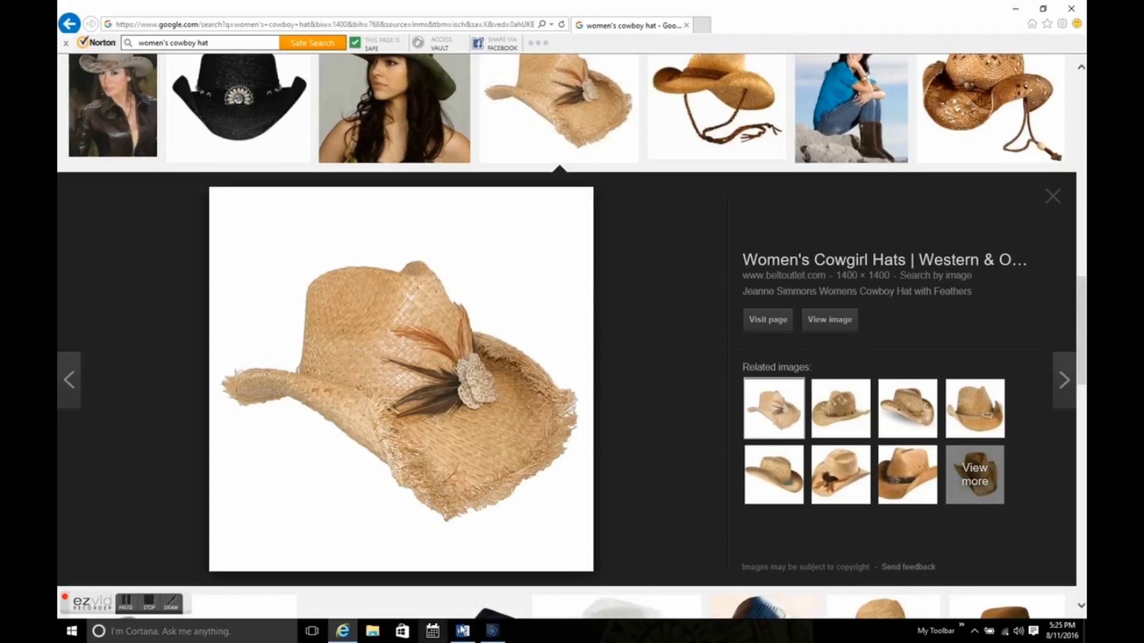
Switch to Photoshop Elements and try to create a new image from the copied hat picture on the clipboard
left_click(494, 631)
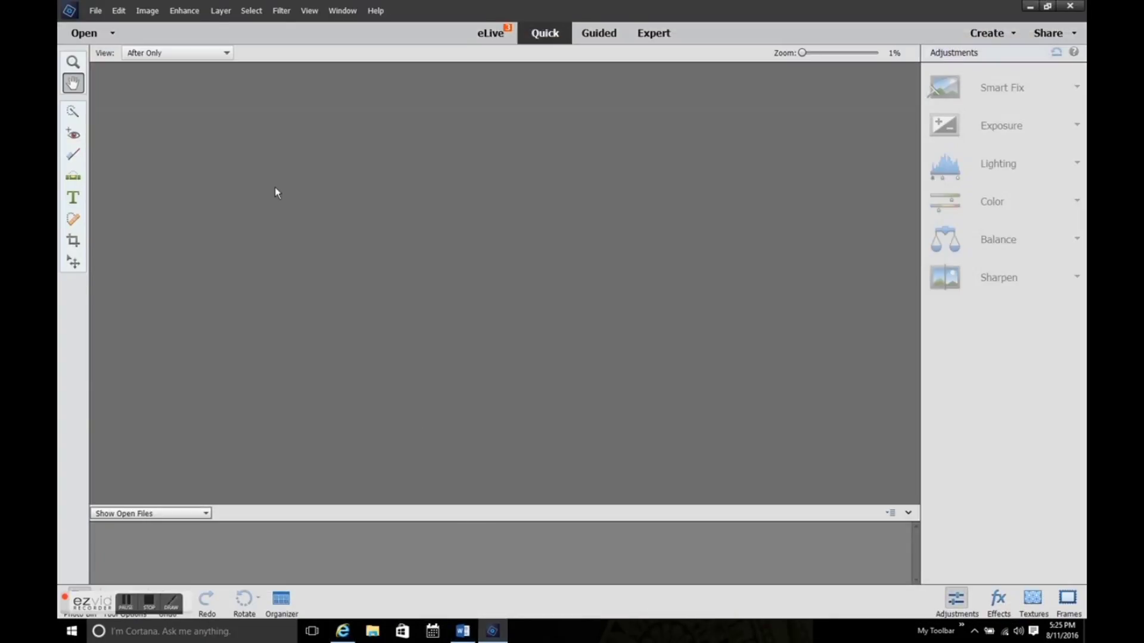
left_click(99, 13)
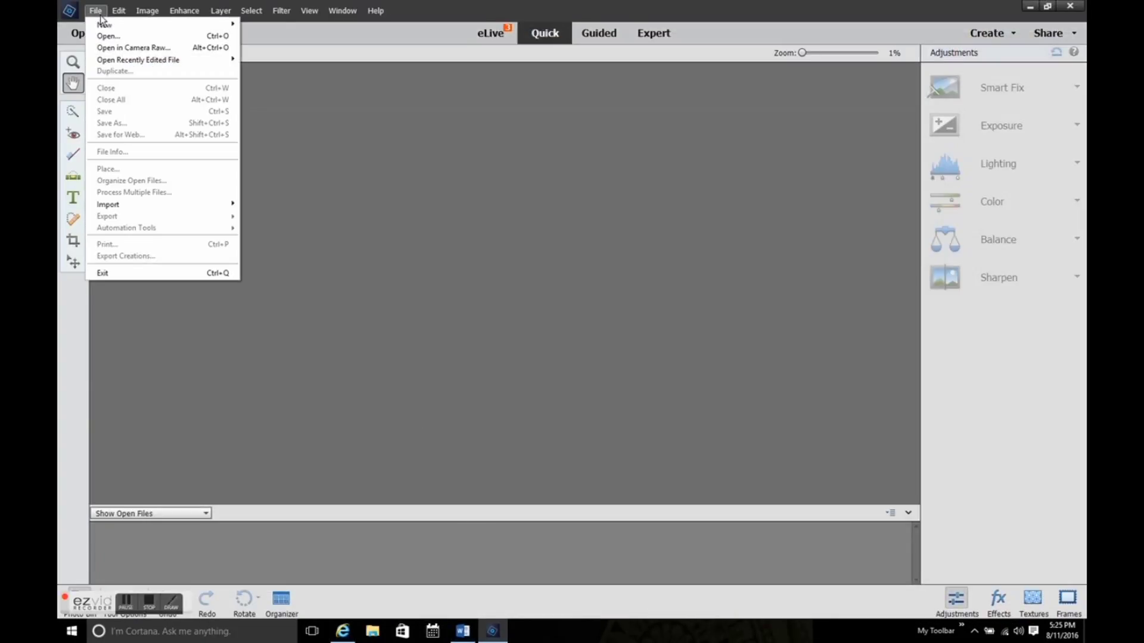
mouse_move(108, 29)
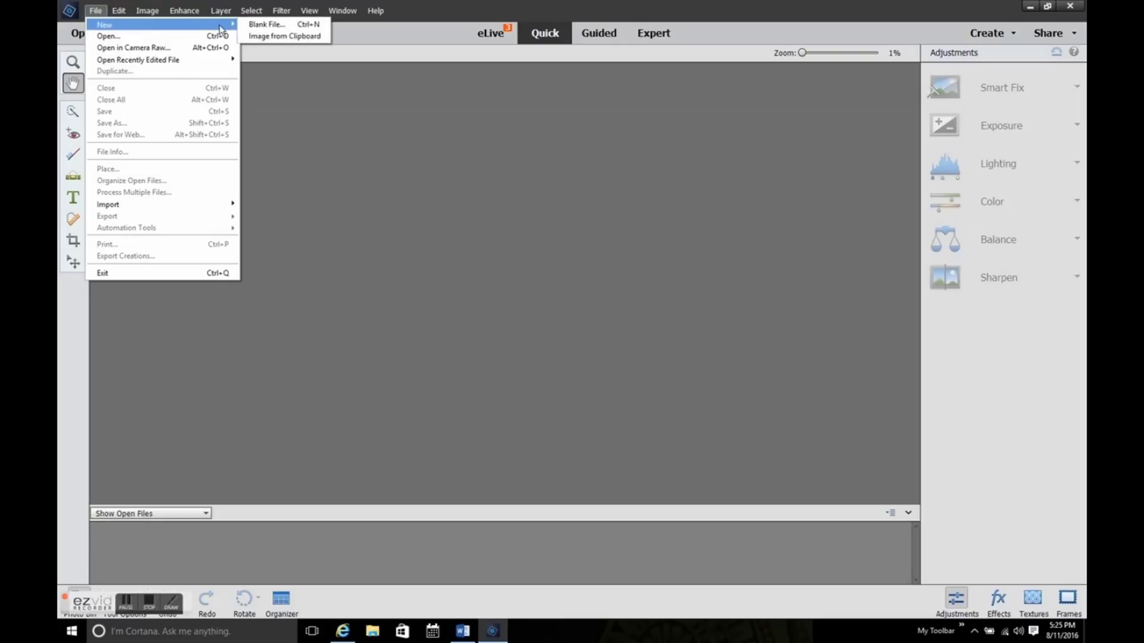
left_click(266, 35)
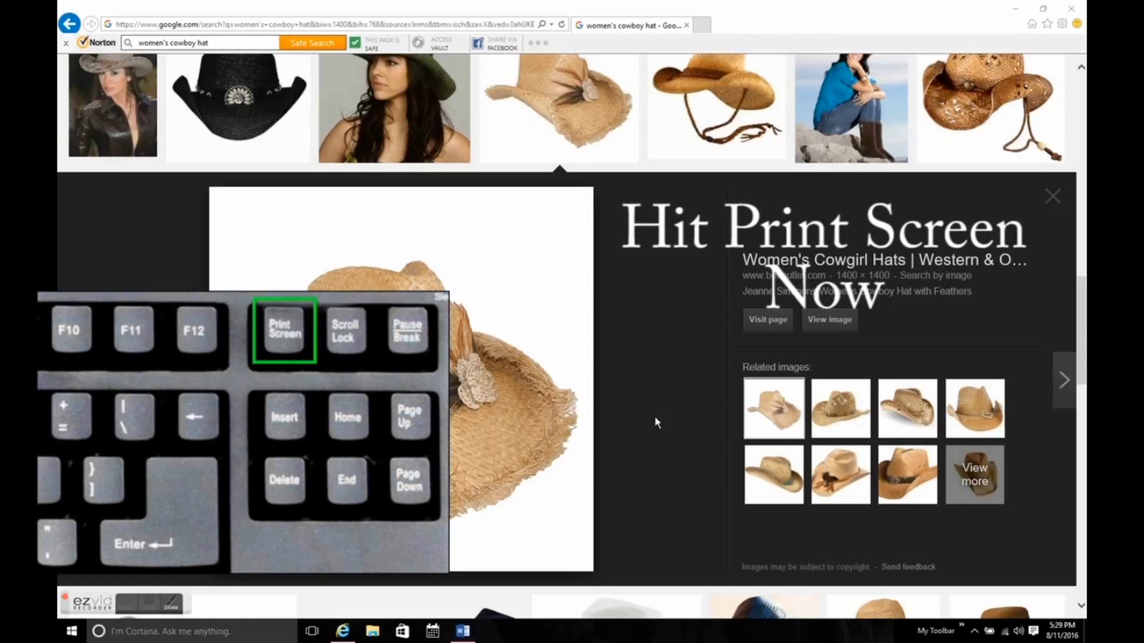
Launch Adobe Photoshop Elements 14 and create a new image from the screen capture on the clipboard
left_click(962, 628)
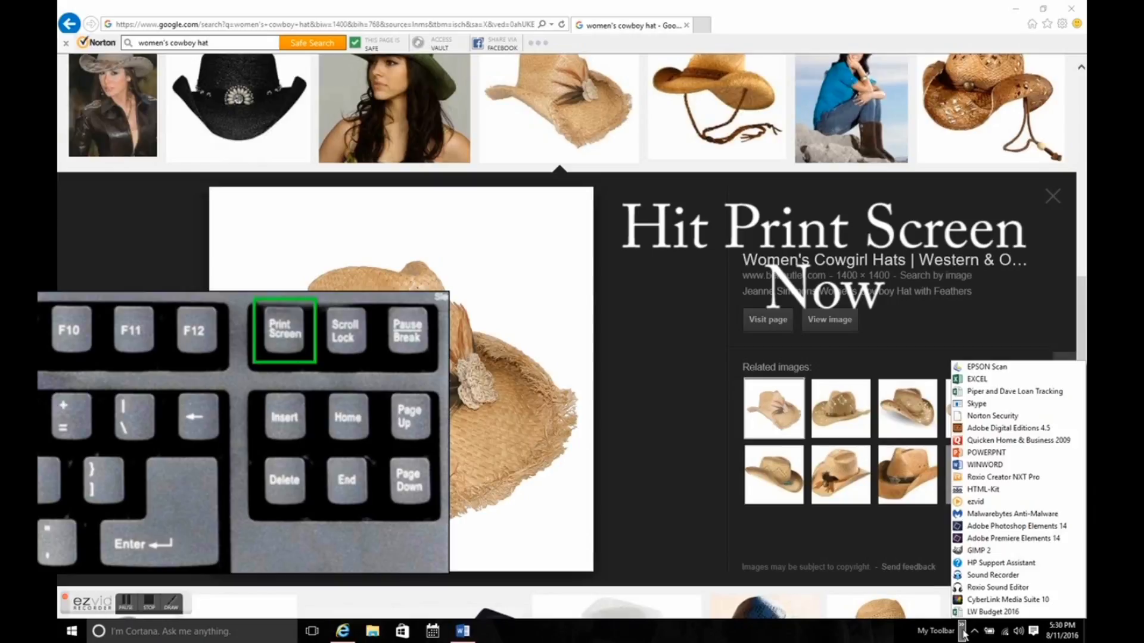
left_click(984, 527)
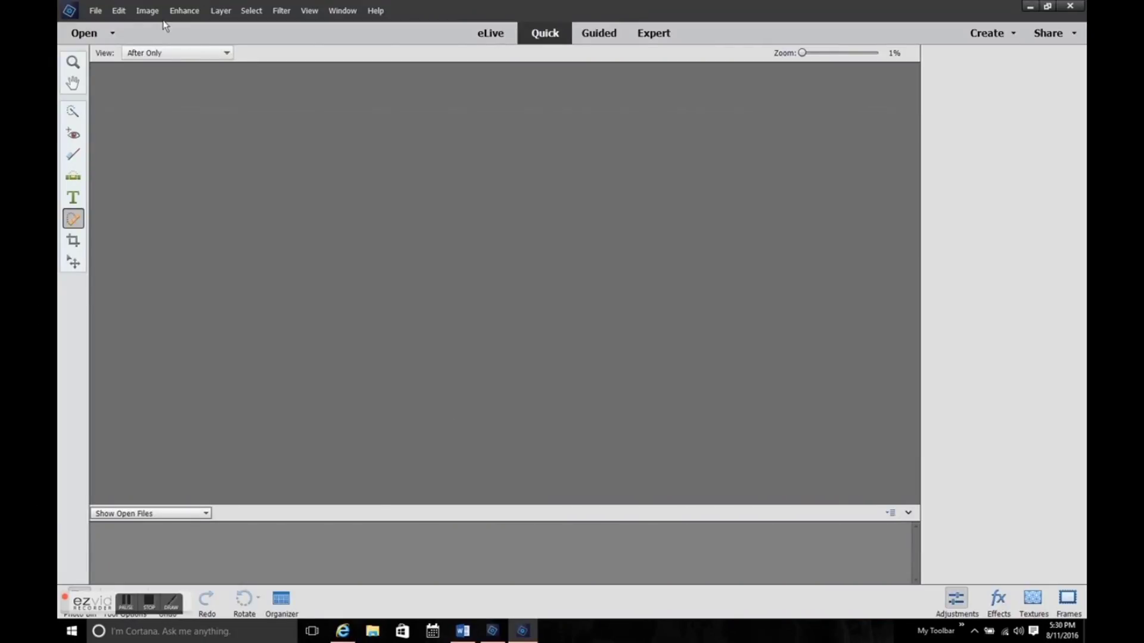
left_click(95, 10)
mouse_move(112, 27)
left_click(279, 36)
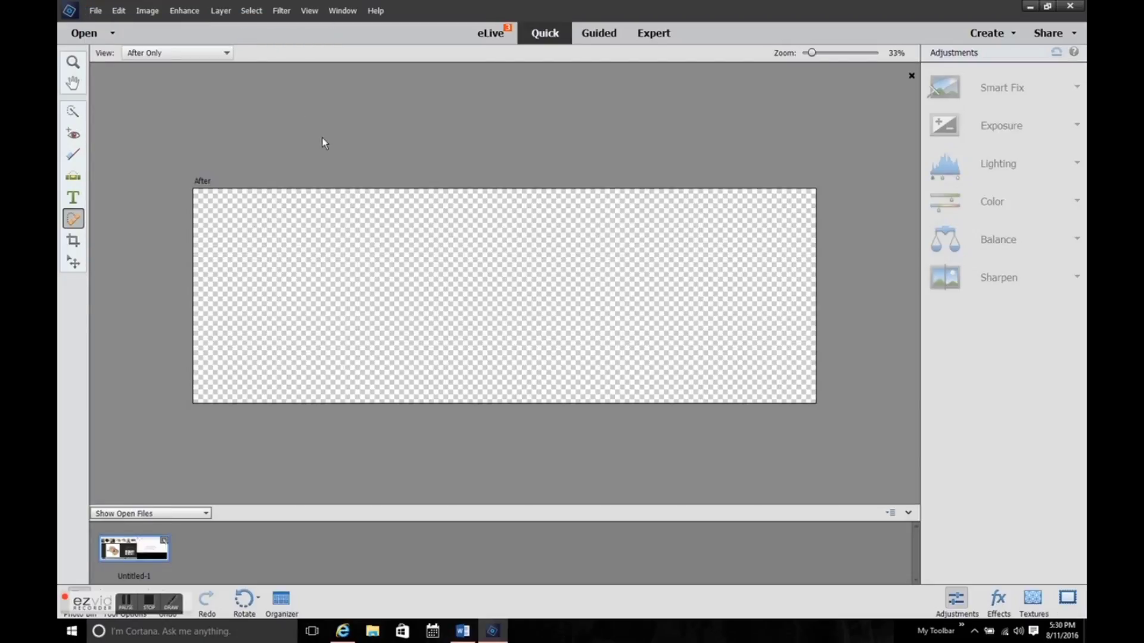